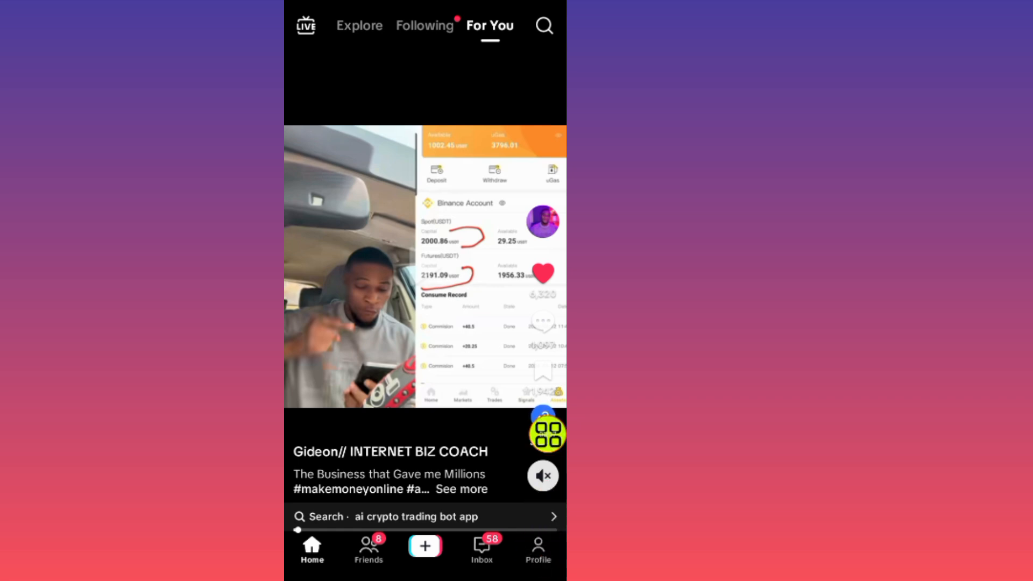
Switch from the For You feed to your own profile page.
left_click(538, 549)
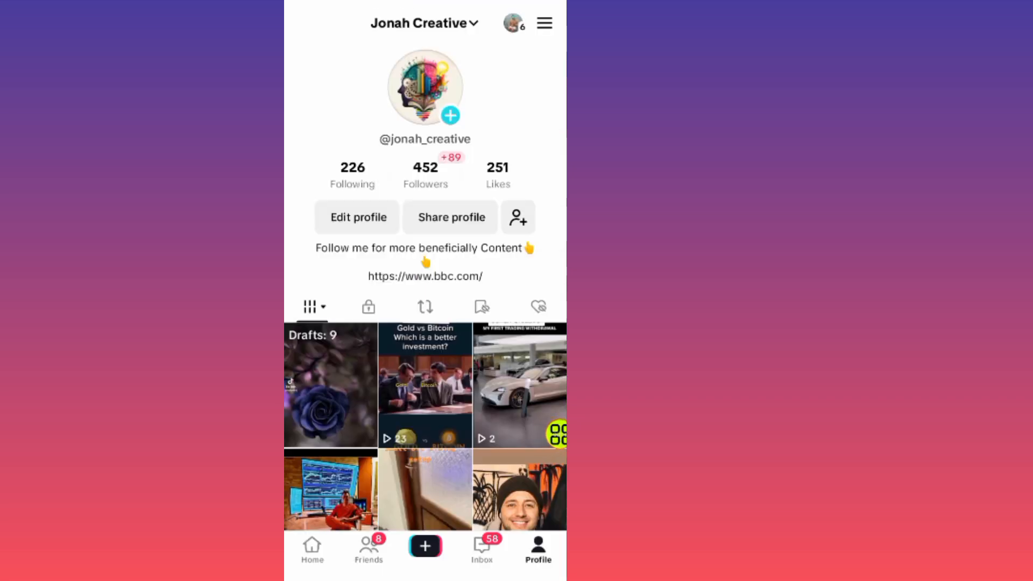
scroll(426, 364, "down", 3)
scroll(425, 363, "up", 3)
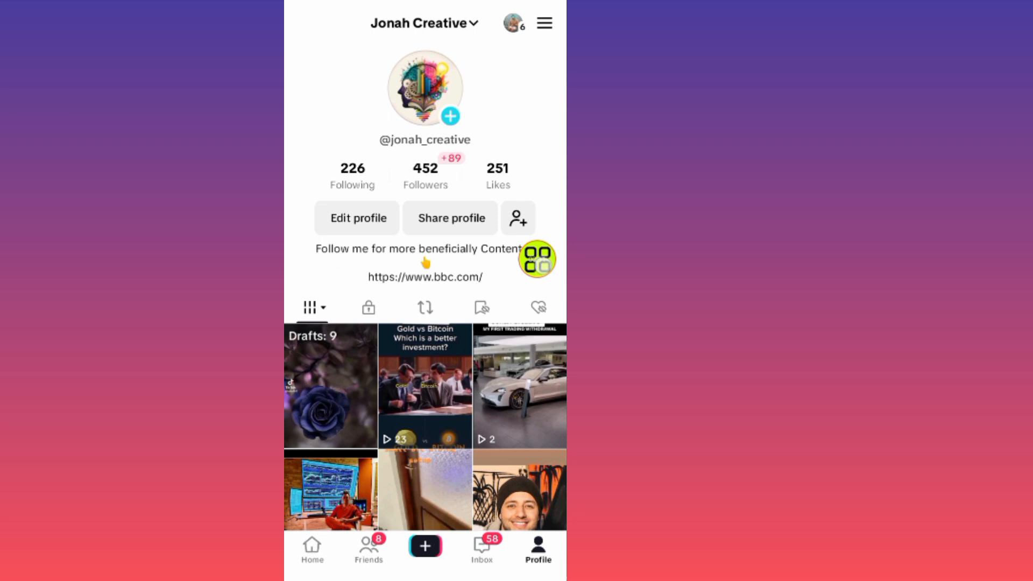
Reach Settings and privacy from the profile menu and head into Privacy.
left_click(545, 23)
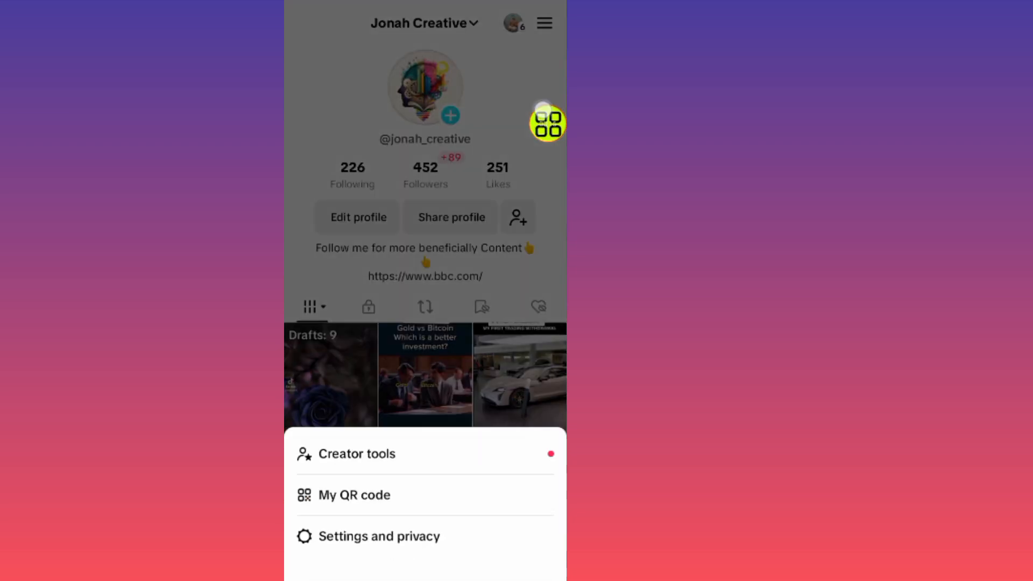
left_click(408, 536)
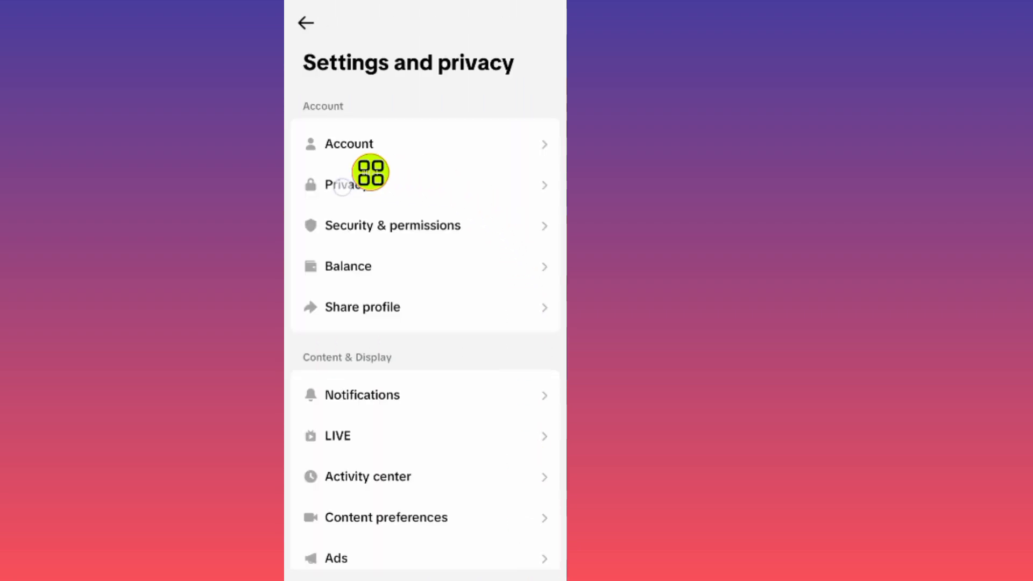
left_click(395, 189)
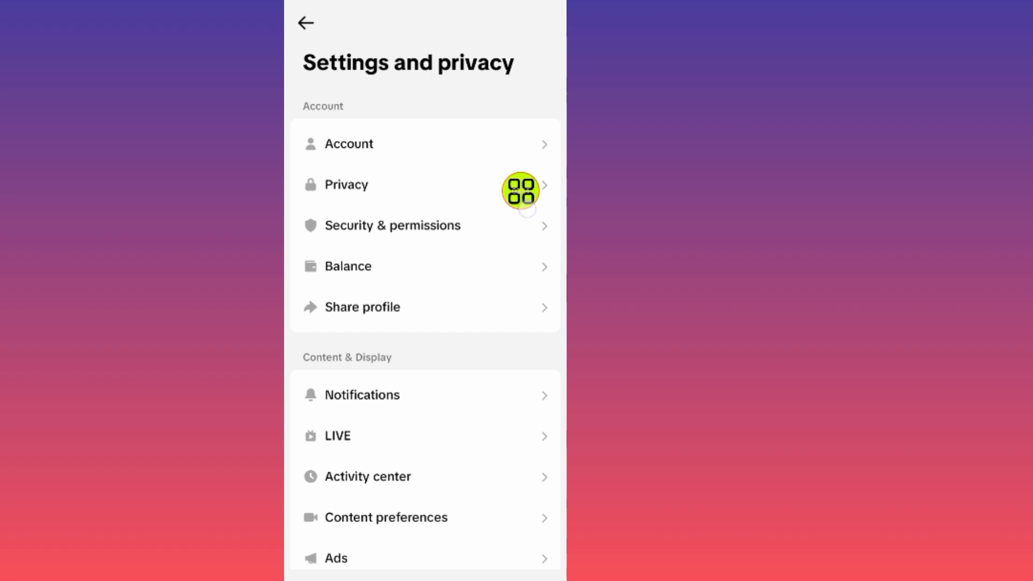
Bring the Privacy page fully into view with the Private account and Activity status toggles.
left_click(548, 191)
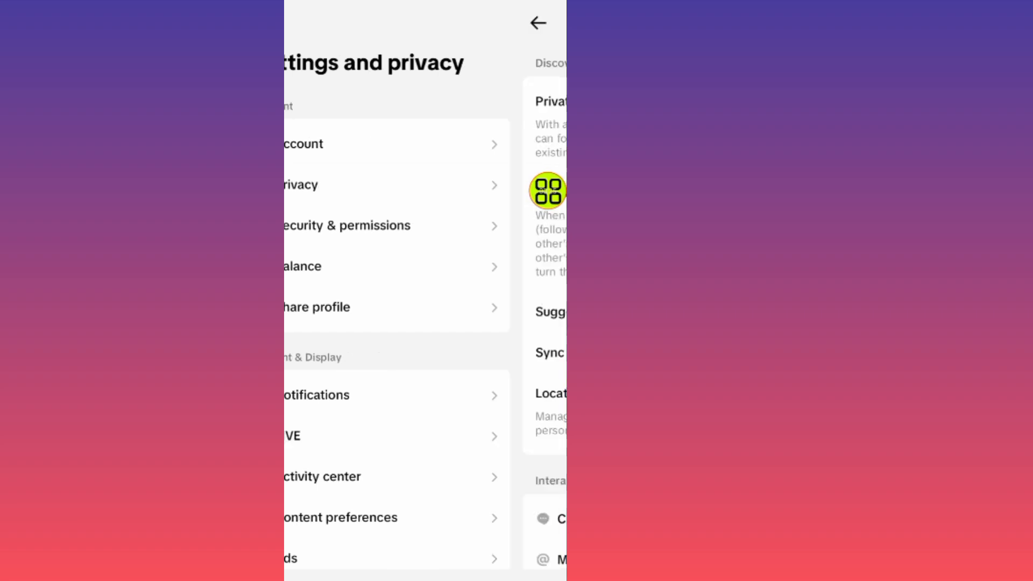
left_click(557, 192)
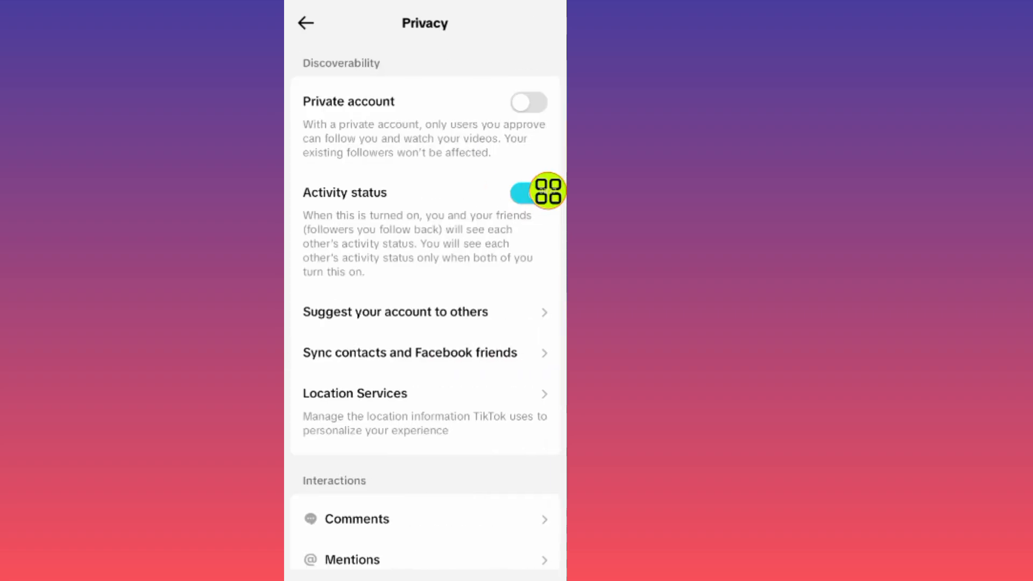
left_click(503, 215)
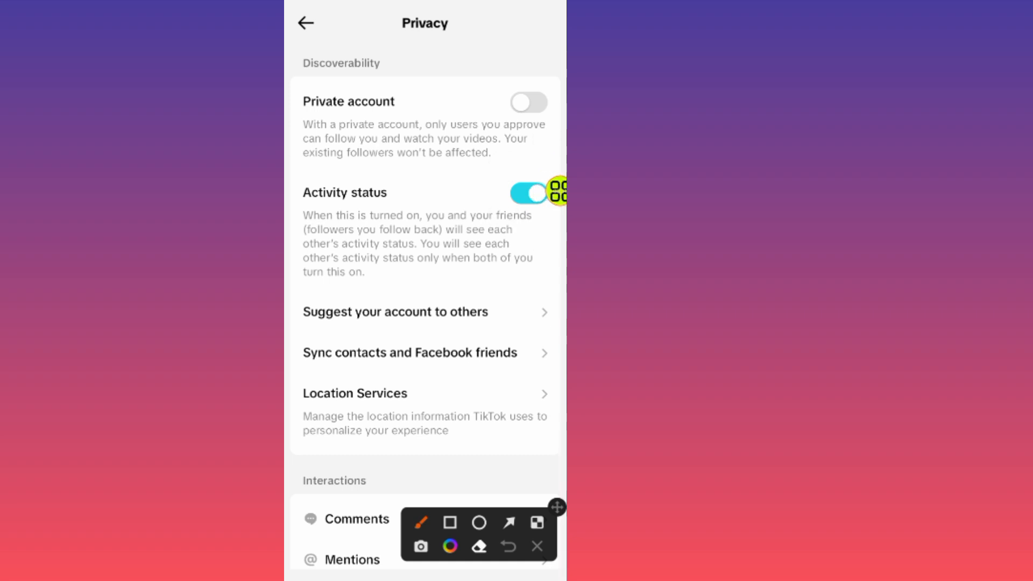
left_click_drag(486, 124, 554, 85)
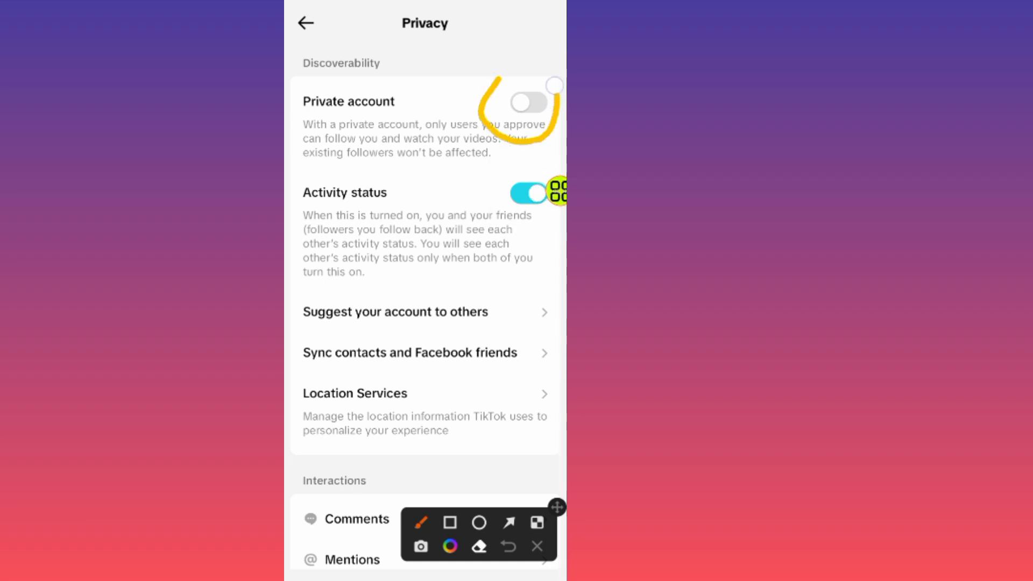
mouse_move(516, 167)
left_mouse_down()
mouse_move(484, 234)
mouse_move(556, 202)
left_mouse_up()
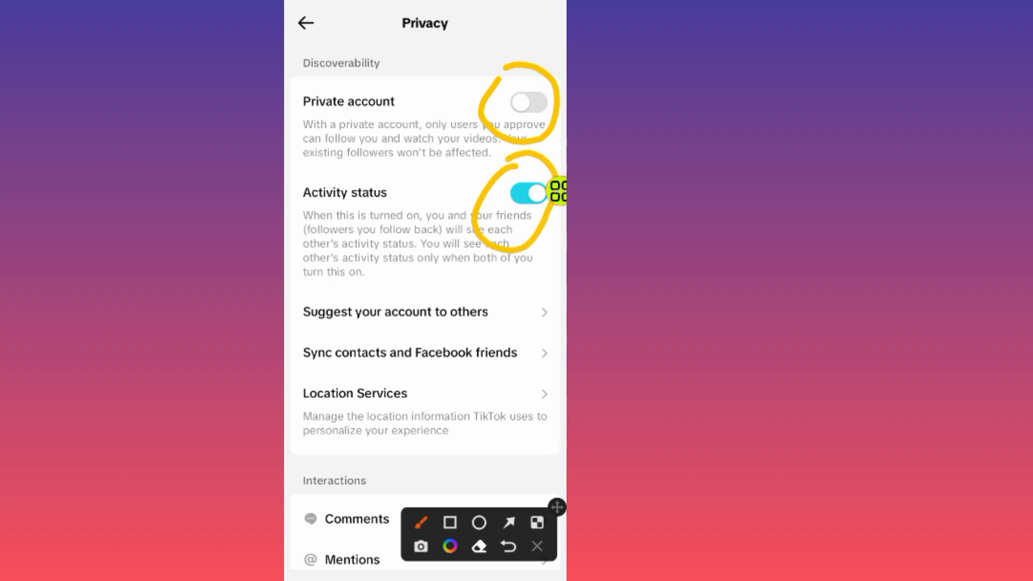
left_click(537, 546)
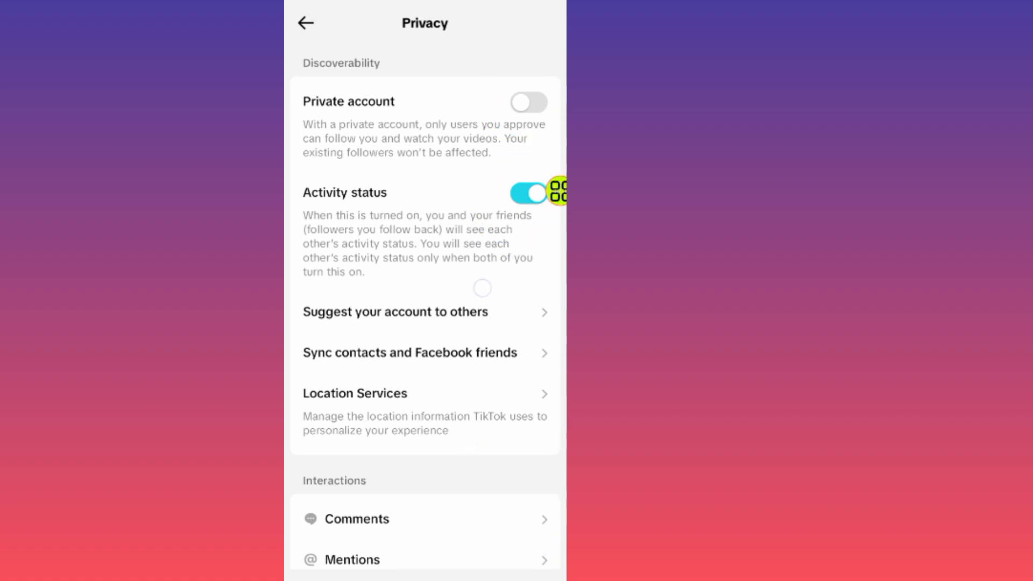
scroll(557, 192, "down", 10)
scroll(557, 192, "down", 1)
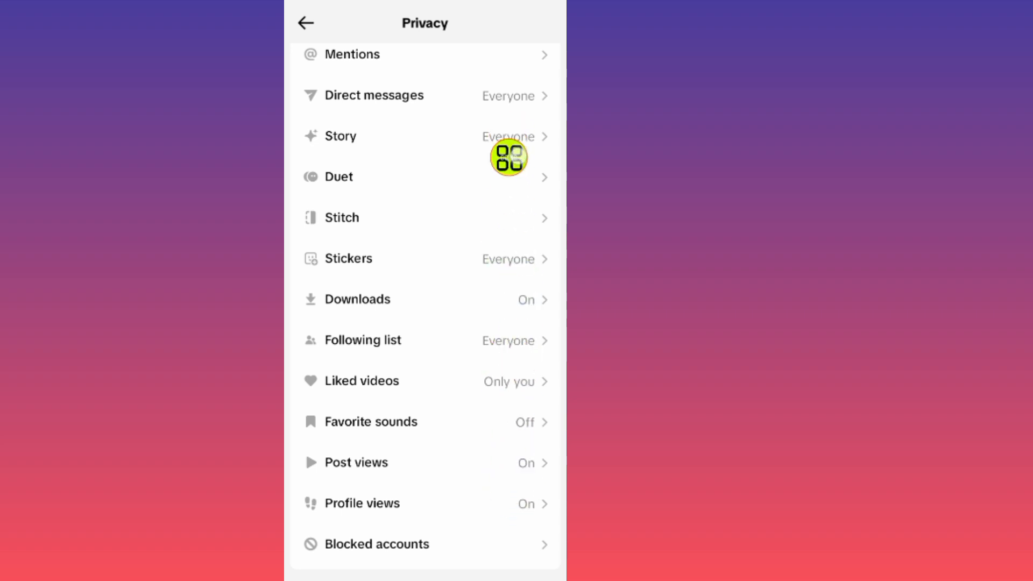
scroll(548, 446, "up", 5)
scroll(548, 446, "up", 5)
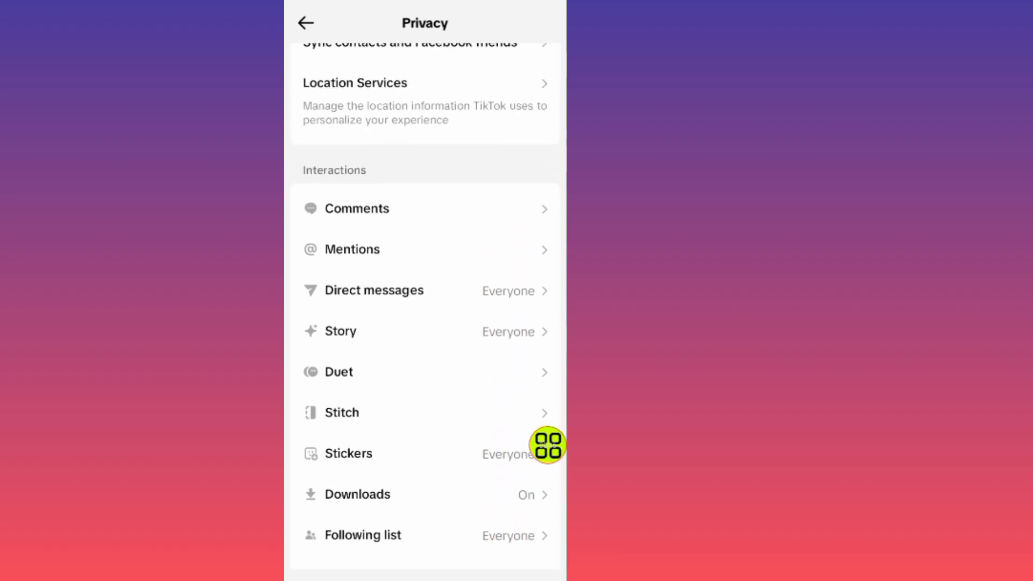
scroll(549, 445, "down", 5)
scroll(548, 446, "down", 1)
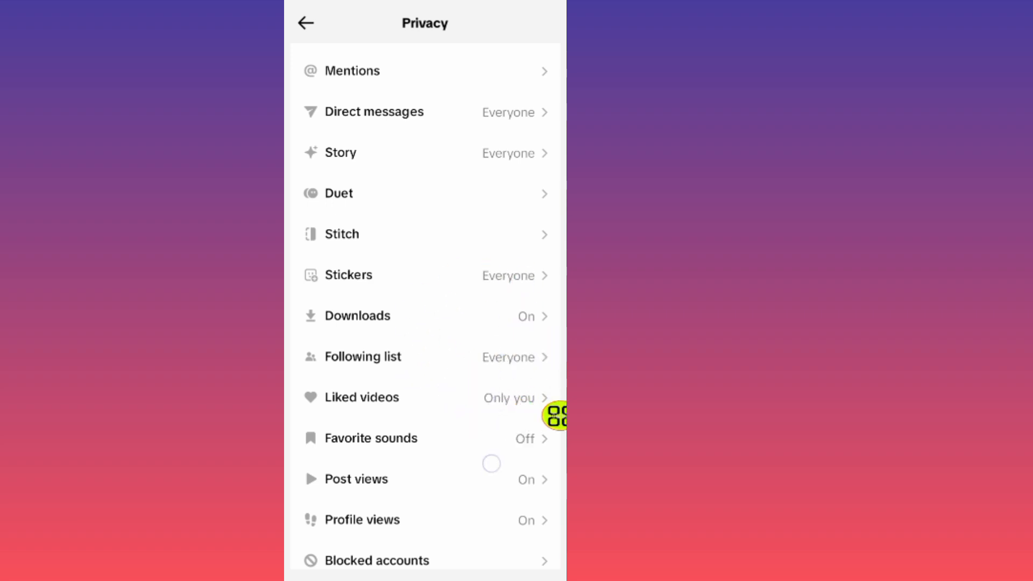
scroll(491, 463, "up", 5)
scroll(491, 463, "up", 5)
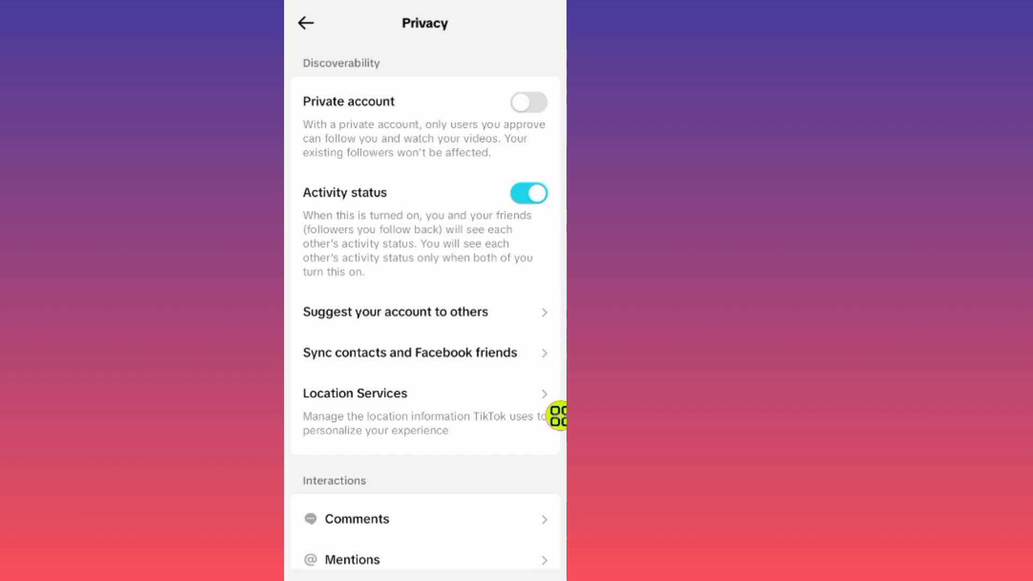